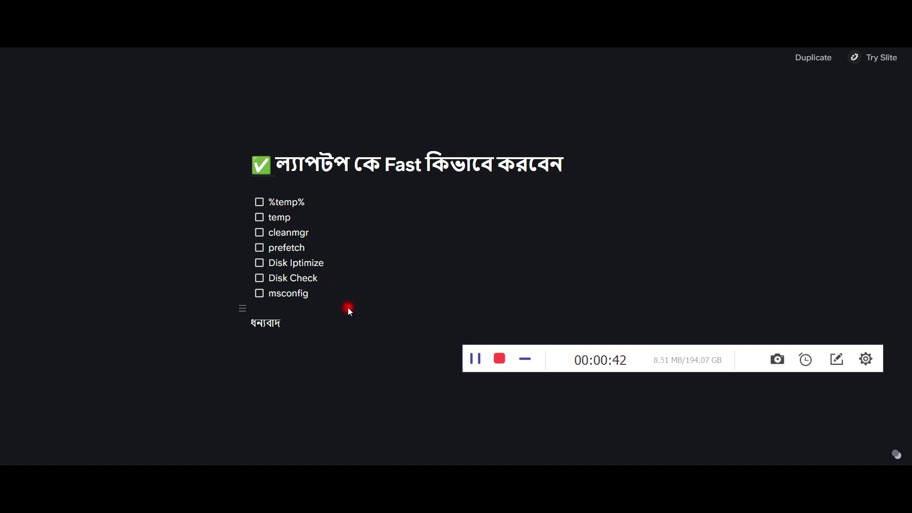
Copy %temp% from the checklist and execute it in the Run dialog to open the user's Temp folder.
{"action": "key", "text": "super+r"}
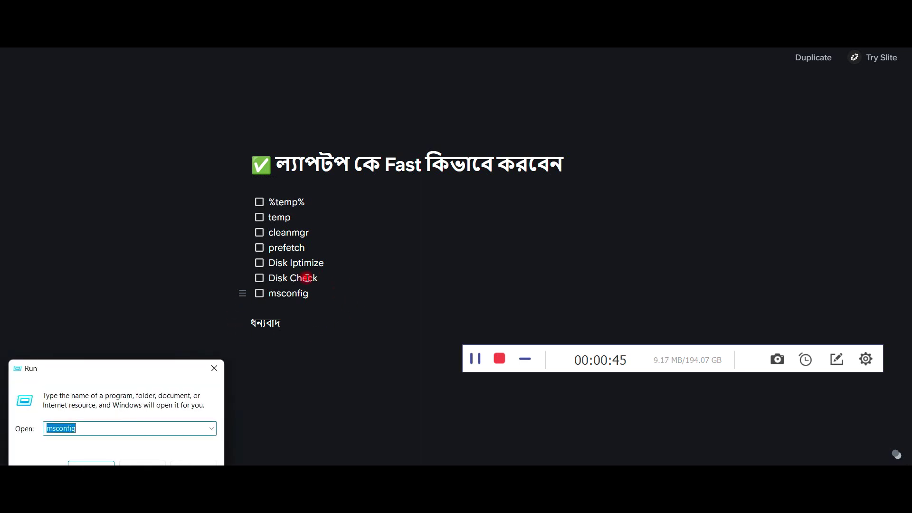
{"action": "left_click_drag", "start_coordinate": [267, 202], "coordinate": [310, 205]}
{"action": "key", "text": "ctrl+c"}
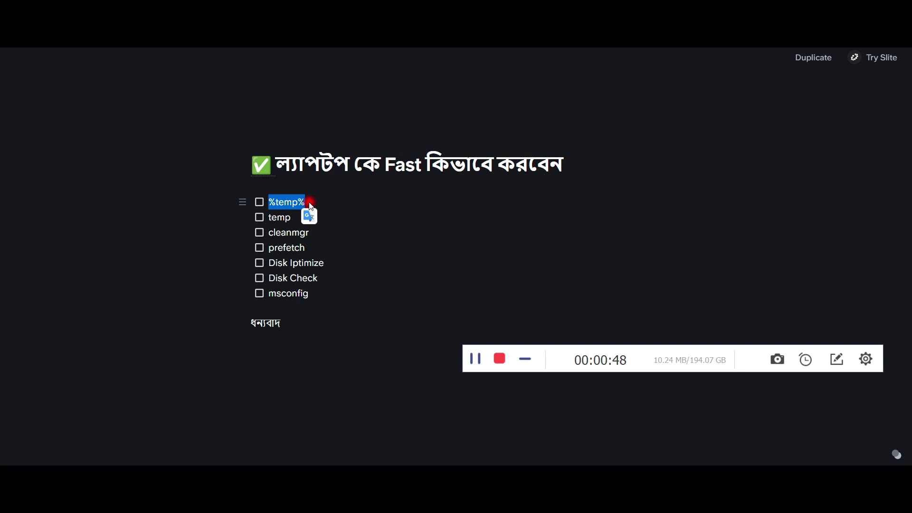
{"action": "key", "text": "super+r"}
{"action": "key", "text": "ctrl+v"}
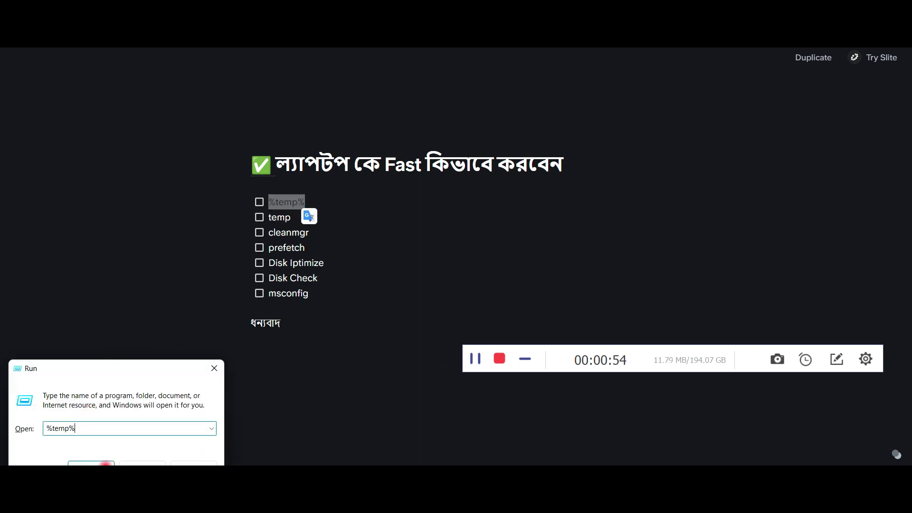
{"action": "left_click", "coordinate": [99, 464]}
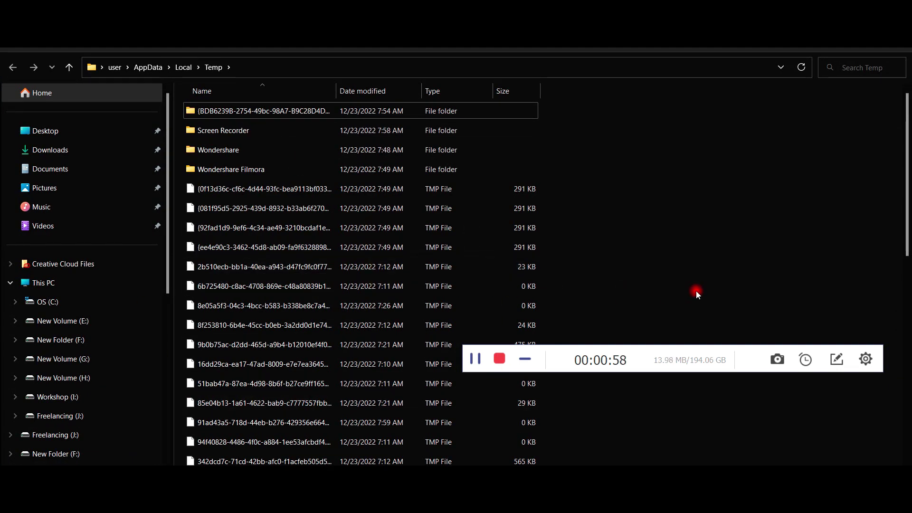
Permanently delete all items in the user's Temp folder, skipping every item that cannot be removed.
{"action": "key", "text": "ctrl+a"}
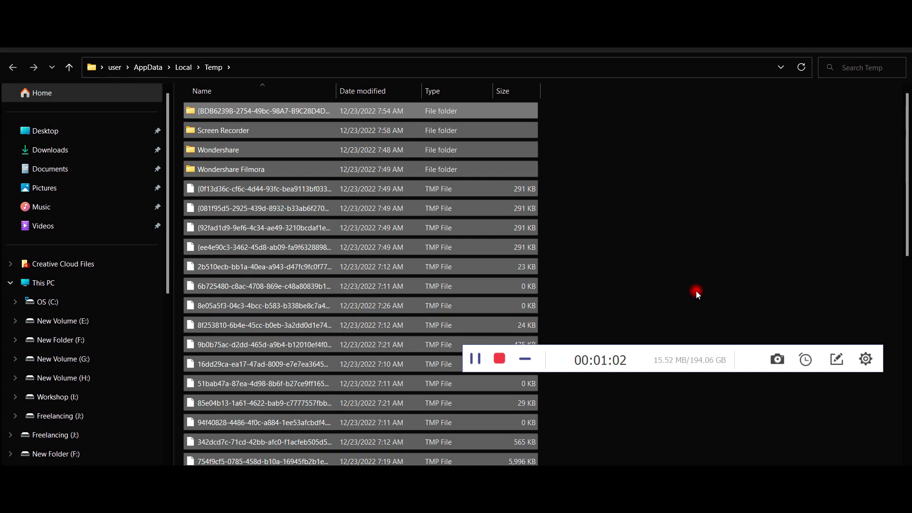
{"action": "key", "text": "shift+Delete"}
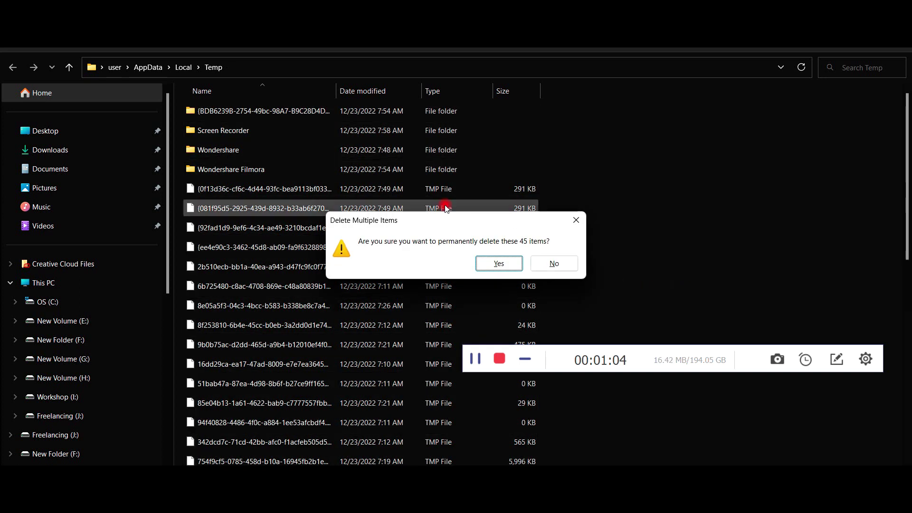
{"action": "left_click", "coordinate": [505, 264]}
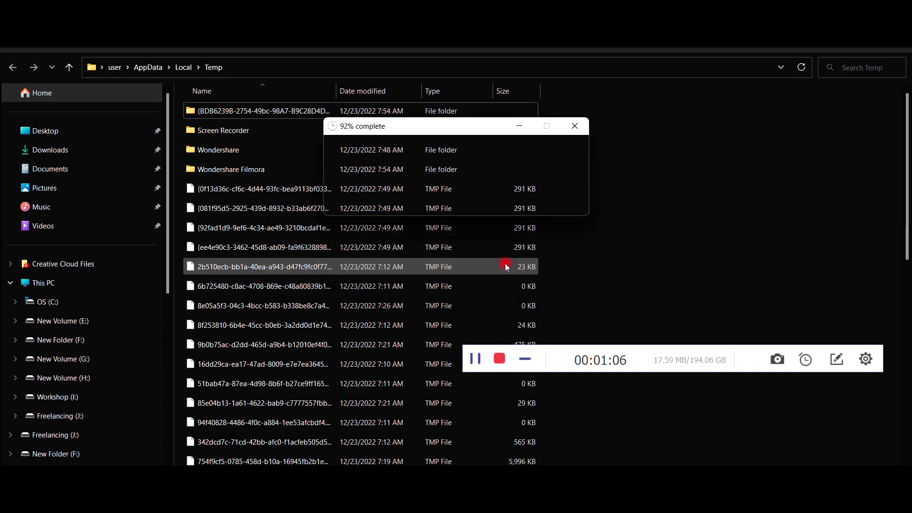
{"action": "left_click", "coordinate": [357, 233]}
{"action": "left_click", "coordinate": [484, 250]}
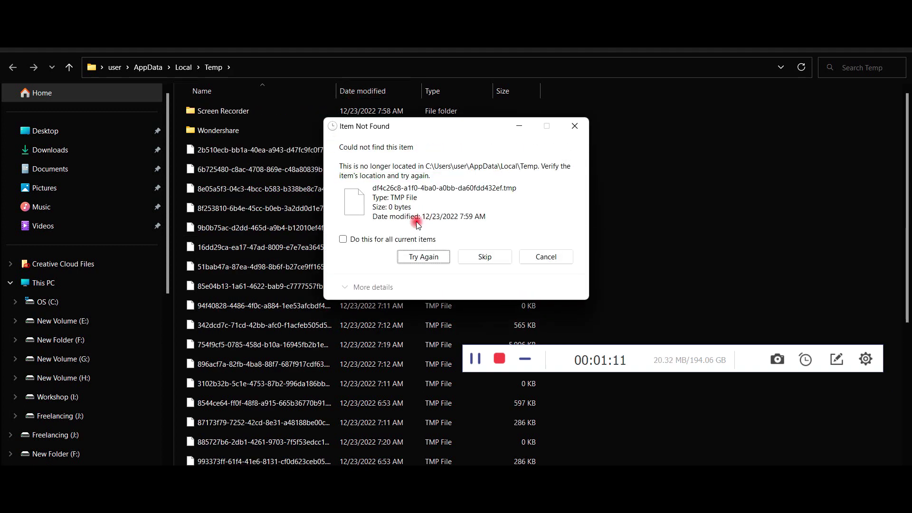
{"action": "left_click", "coordinate": [354, 239]}
{"action": "left_click", "coordinate": [490, 257]}
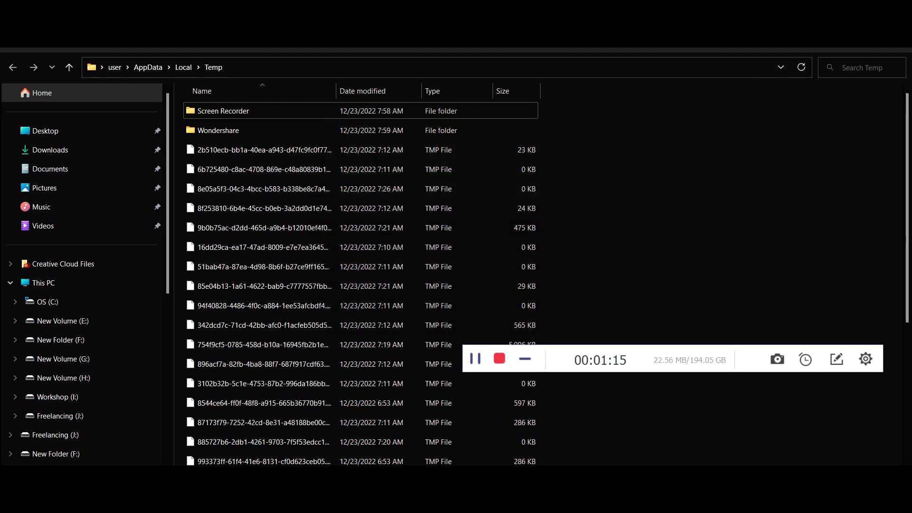
Copy temp from the checklist and execute it in the Run dialog to open the Windows Temp folder.
{"action": "key", "text": "alt+Tab"}
{"action": "left_click", "coordinate": [280, 218]}
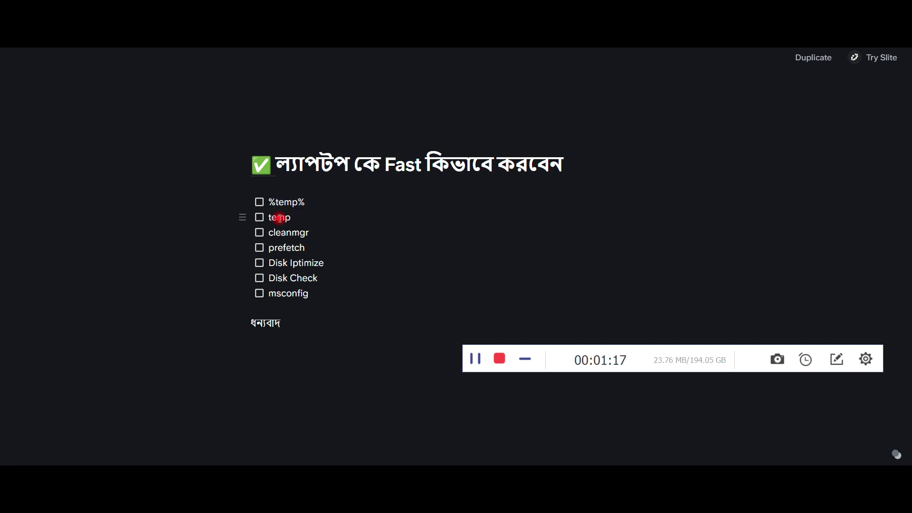
{"action": "left_click_drag", "start_coordinate": [293, 218], "coordinate": [271, 219]}
{"action": "right_click", "coordinate": [276, 218]}
{"action": "left_click", "coordinate": [316, 230]}
{"action": "key", "text": "super+r"}
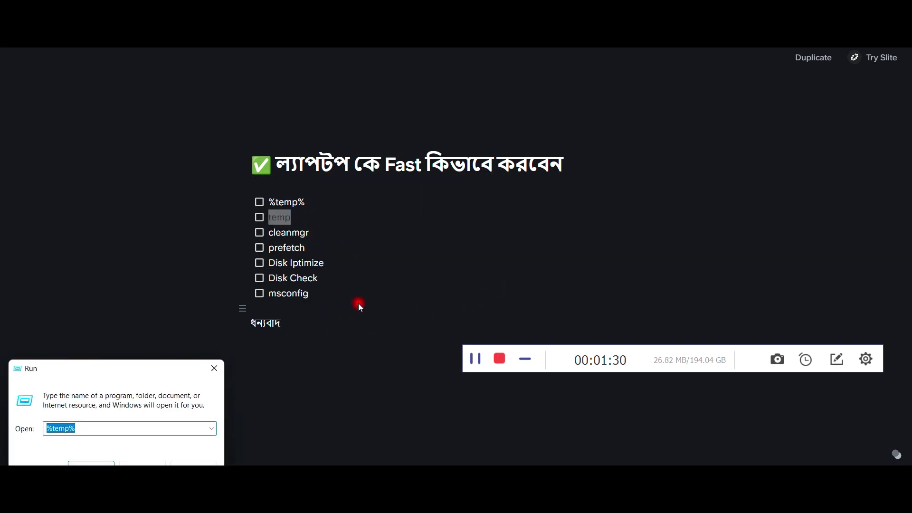
{"action": "left_click_drag", "start_coordinate": [119, 370], "coordinate": [376, 219]}
{"action": "left_click", "coordinate": [368, 279]}
{"action": "left_click_drag", "start_coordinate": [368, 280], "coordinate": [292, 283]}
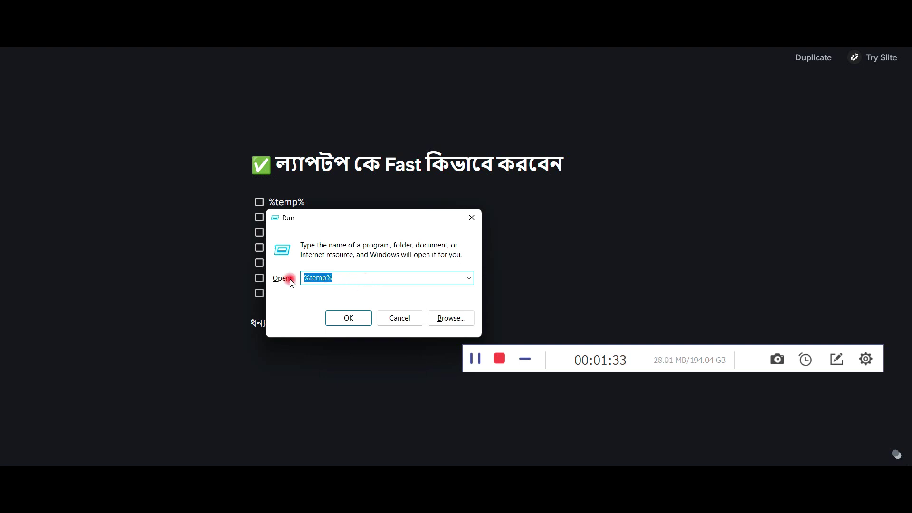
{"action": "left_click", "coordinate": [348, 318]}
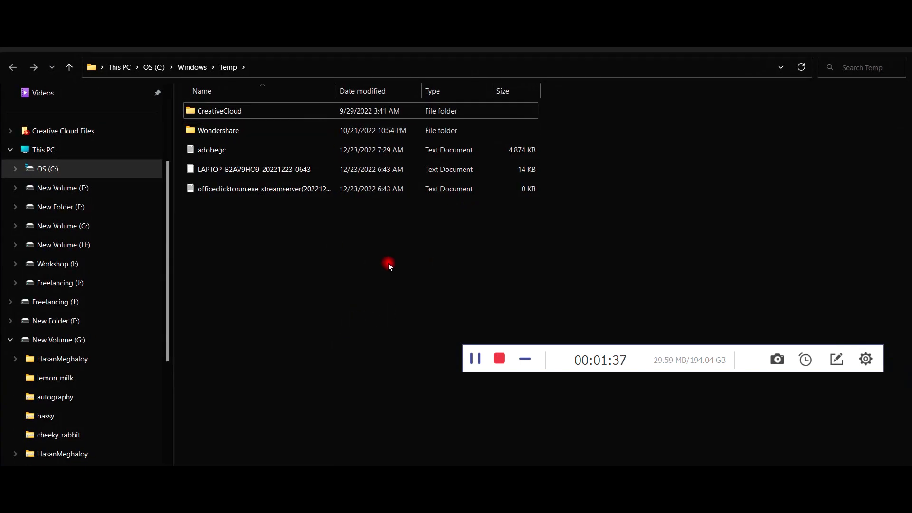
Permanently delete all items in the Windows Temp folder, skipping every item that cannot be removed.
{"action": "key", "text": "ctrl+a"}
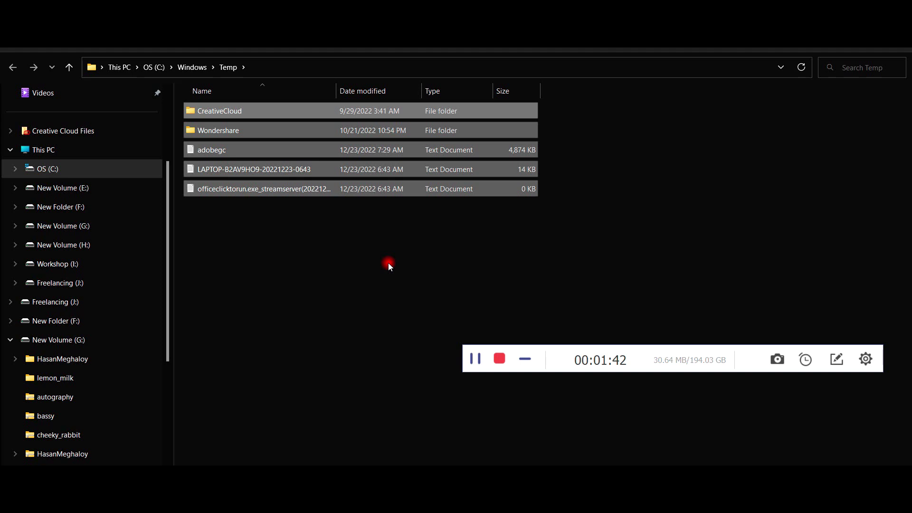
{"action": "key", "text": "shift+Delete"}
{"action": "left_click", "coordinate": [494, 264]}
{"action": "left_click", "coordinate": [343, 239]}
{"action": "left_click", "coordinate": [484, 257]}
Return to the checklist, copy cleanmgr and execute it in the Run dialog to start Disk Cleanup.
{"action": "key", "text": "alt+Tab"}
{"action": "left_click", "coordinate": [283, 232]}
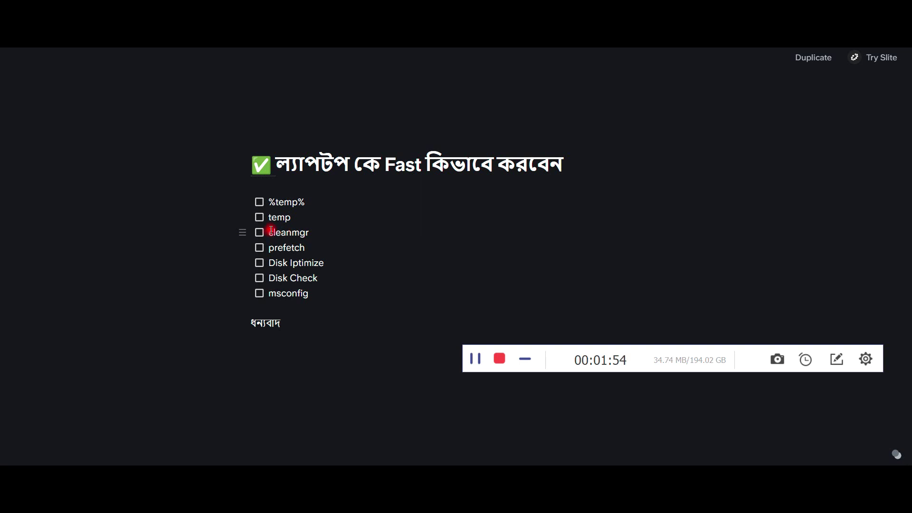
{"action": "left_click_drag", "start_coordinate": [311, 234], "coordinate": [273, 233]}
{"action": "right_click", "coordinate": [273, 233]}
{"action": "left_click", "coordinate": [290, 243]}
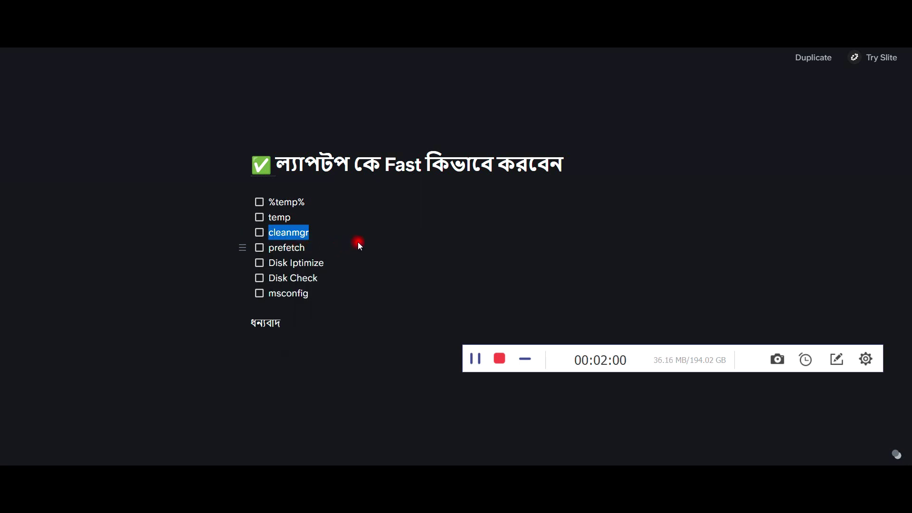
{"action": "key", "text": "super+r"}
{"action": "left_click_drag", "start_coordinate": [144, 365], "coordinate": [413, 216]}
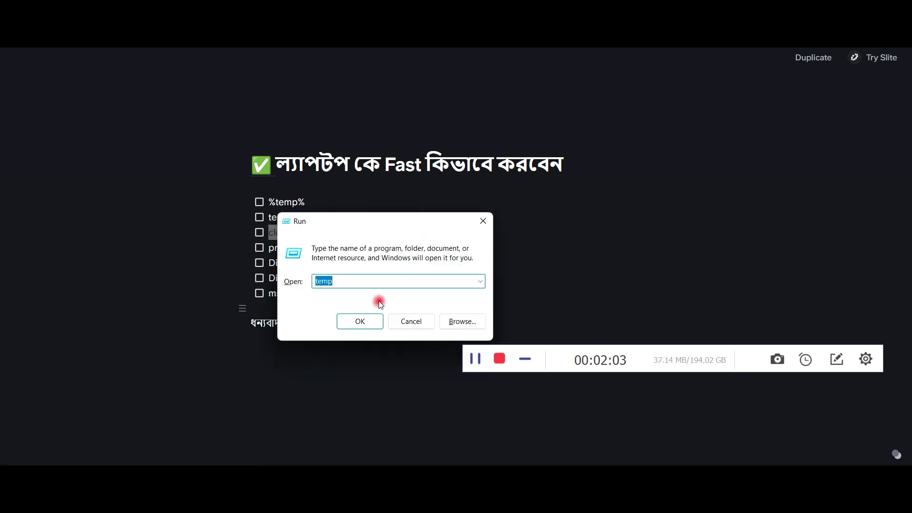
{"action": "key", "text": "ctrl+v"}
{"action": "left_click", "coordinate": [360, 322]}
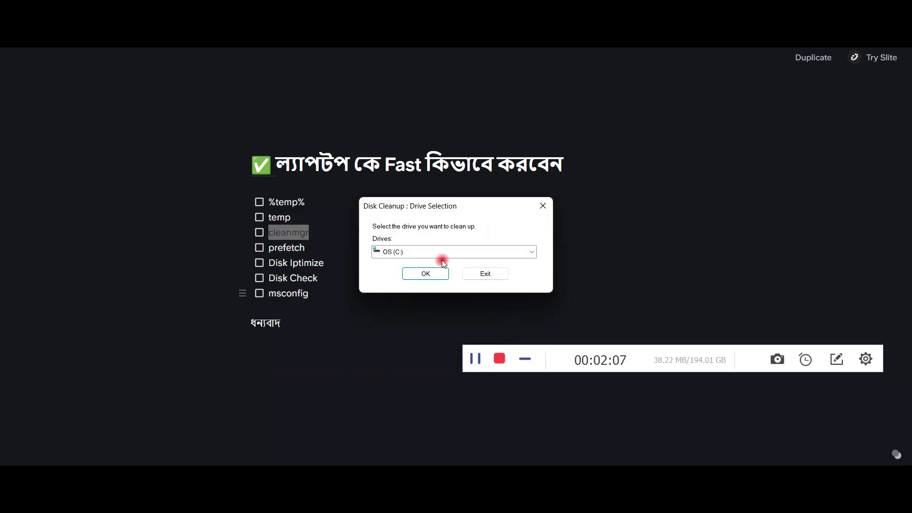
Choose drive OS (C:) for Disk Cleanup and scan it for files to delete.
{"action": "left_click", "coordinate": [416, 251]}
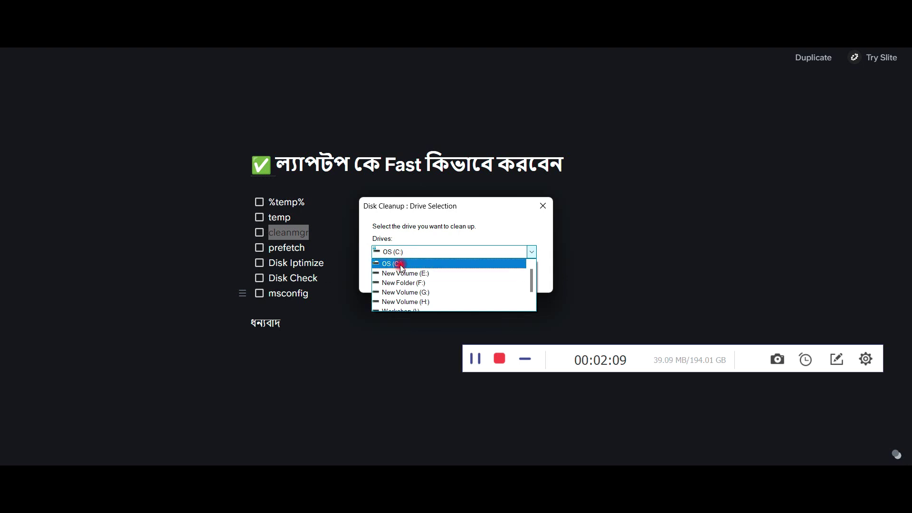
{"action": "left_click", "coordinate": [409, 262]}
{"action": "left_click", "coordinate": [432, 276]}
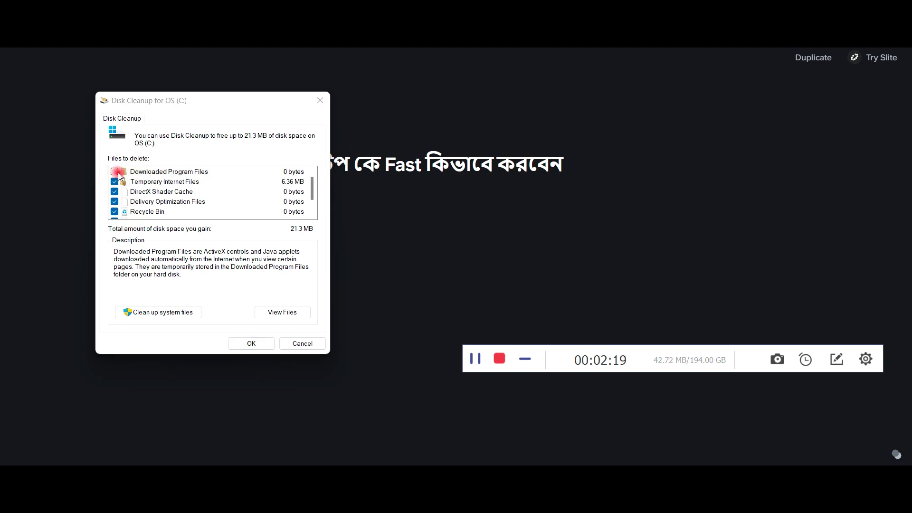
Extend the cleanup of OS (C:) to system files and permanently delete the preselected file categories.
{"action": "scroll", "coordinate": [112, 202], "scroll_direction": "down", "scroll_amount": 1}
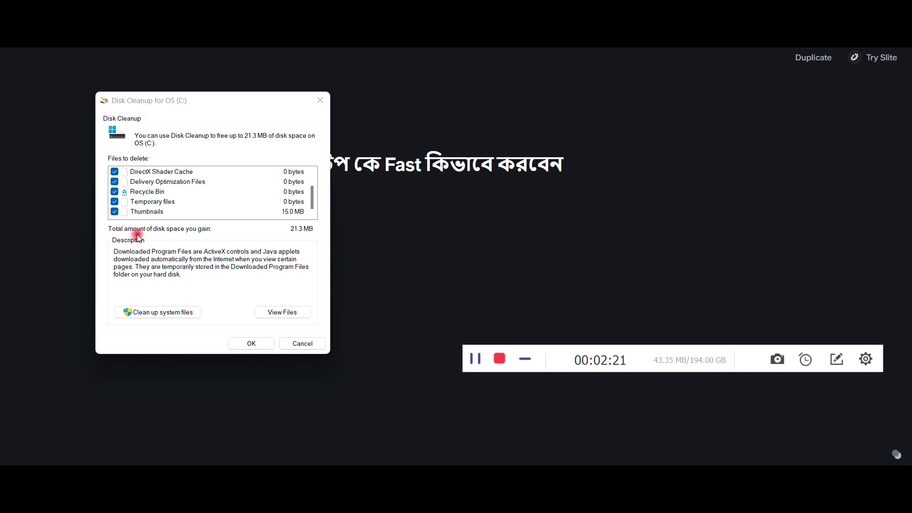
{"action": "left_click", "coordinate": [143, 314]}
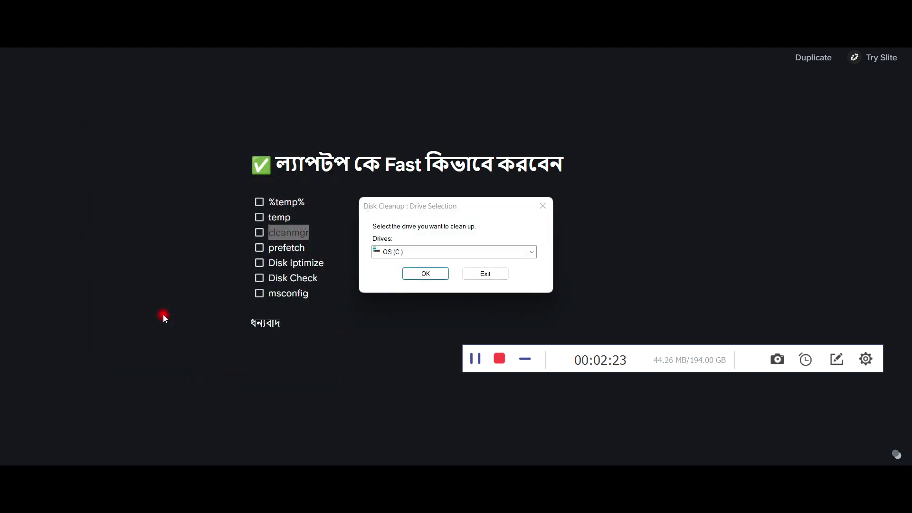
{"action": "left_click", "coordinate": [425, 274]}
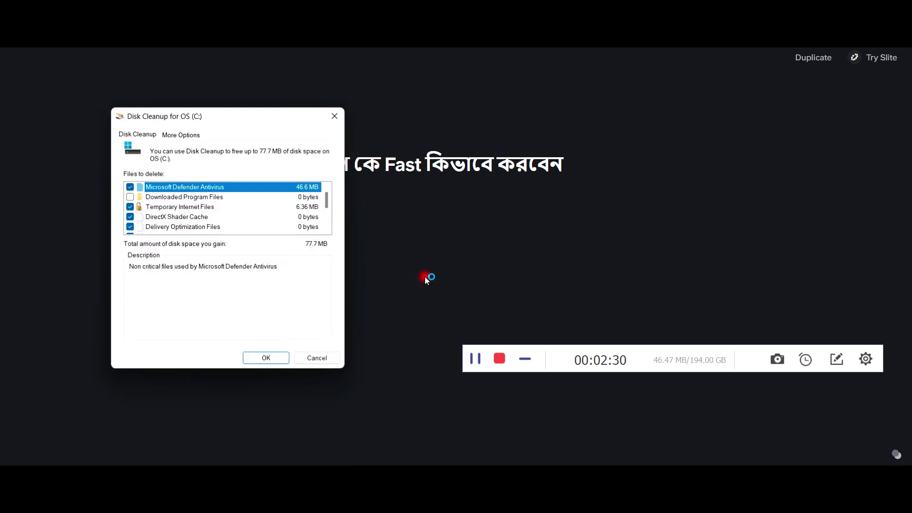
{"action": "key", "text": "Return"}
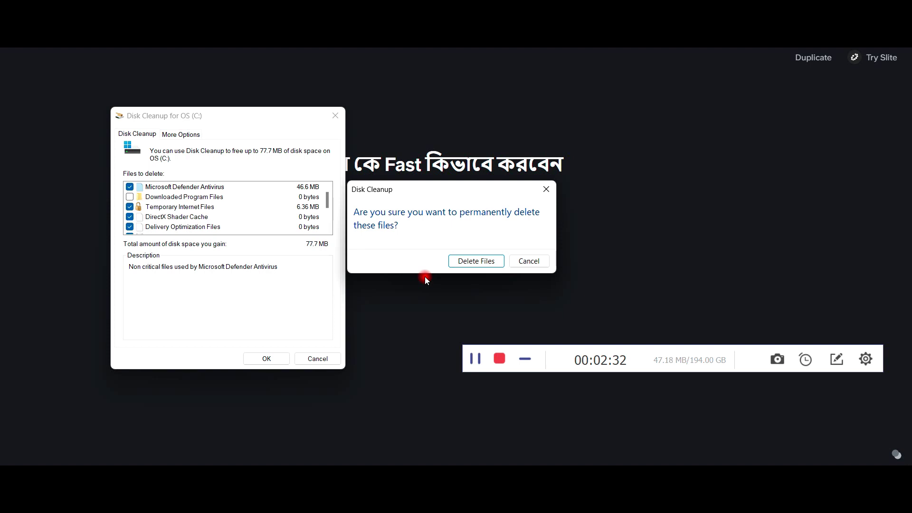
{"action": "key", "text": "Return"}
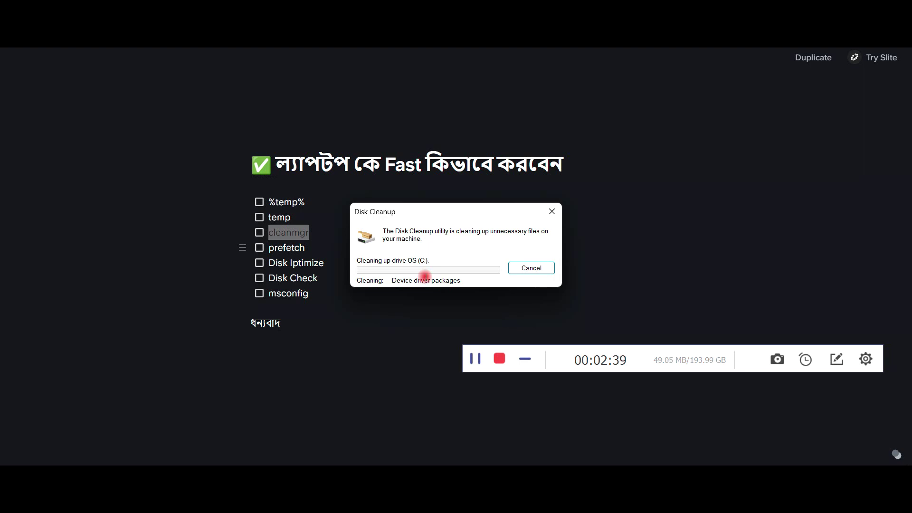
Copy prefetch from the checklist and execute it in the Run dialog to open the Prefetch folder.
{"action": "left_click_drag", "start_coordinate": [269, 248], "coordinate": [305, 249]}
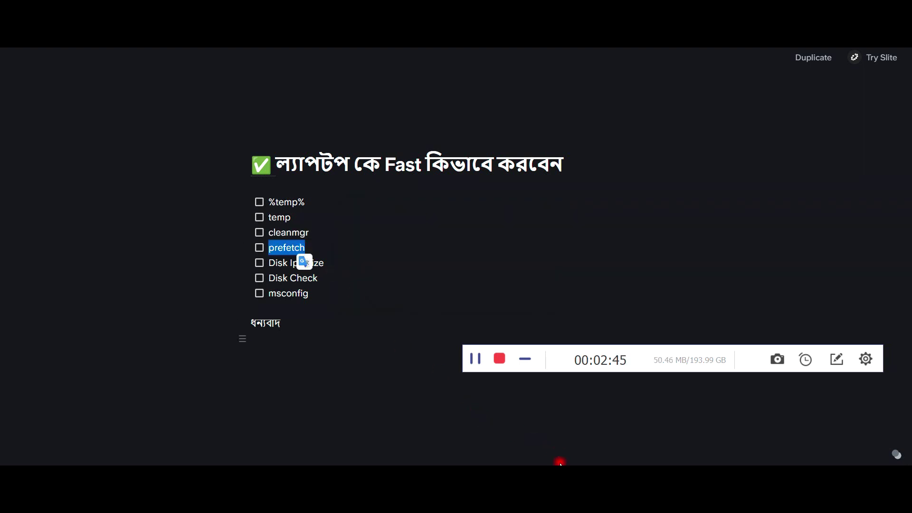
{"action": "key", "text": "super+r"}
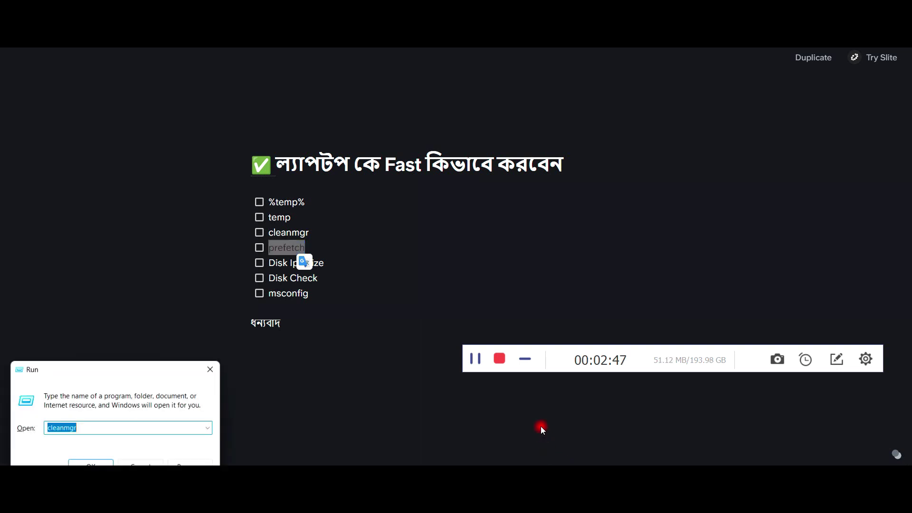
{"action": "left_click_drag", "start_coordinate": [130, 368], "coordinate": [358, 227]}
{"action": "key", "text": "ctrl+v"}
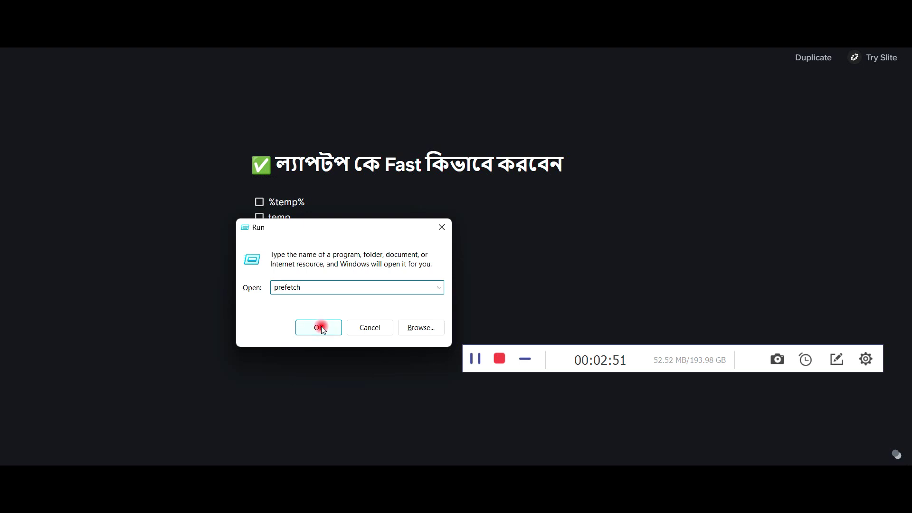
{"action": "left_click", "coordinate": [322, 328]}
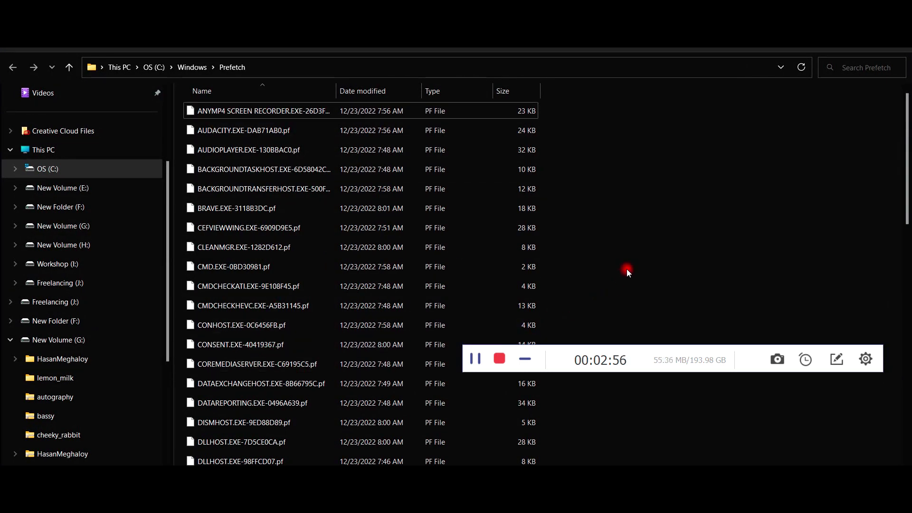
Permanently delete all files in the Windows Prefetch folder.
{"action": "key", "text": "ctrl+a"}
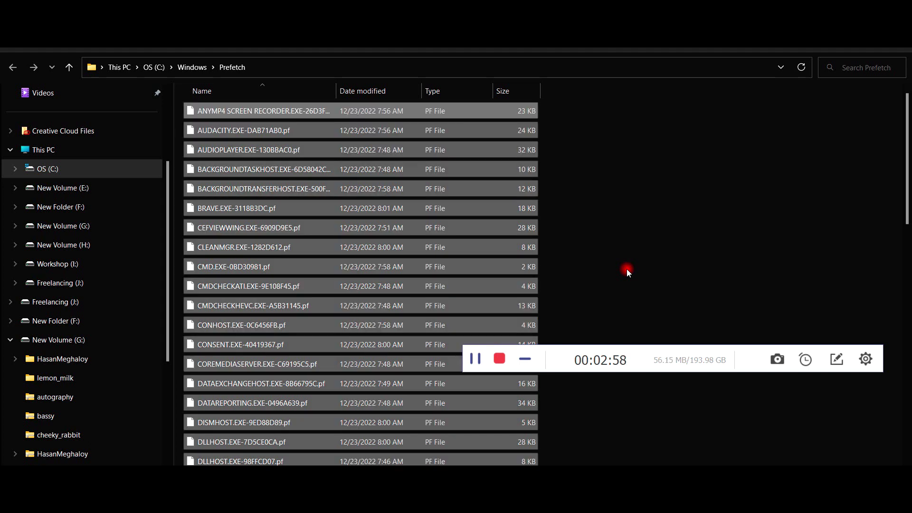
{"action": "key", "text": "shift+Delete"}
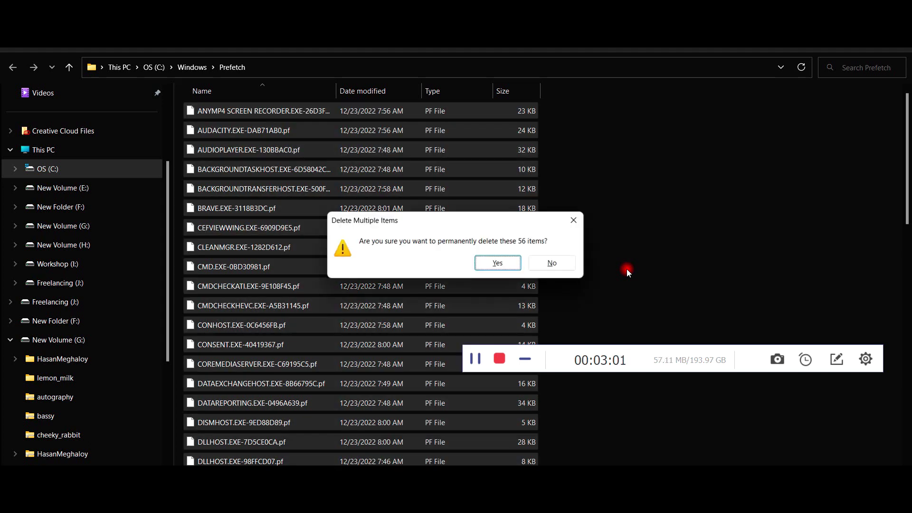
{"action": "key", "text": "Return"}
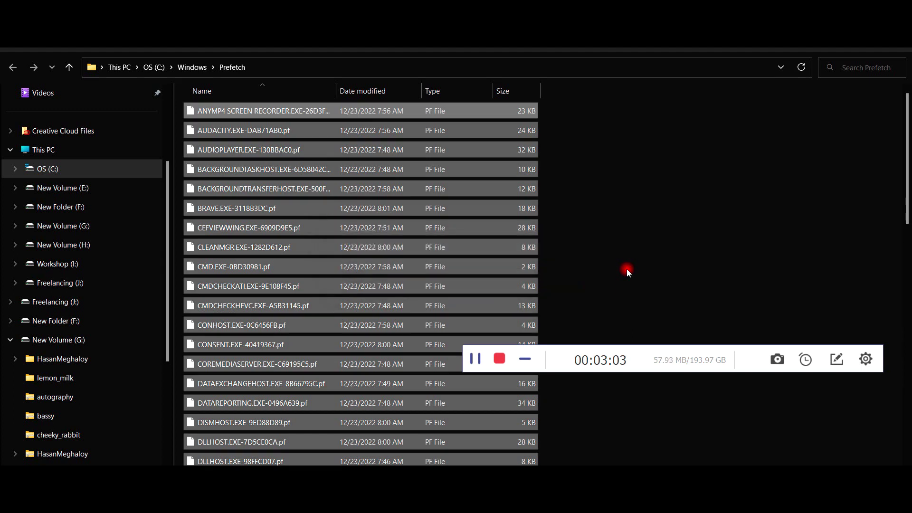
Highlight Disk Iptimize in the checklist and switch to File Explorer to list the drives in This PC.
{"action": "key", "text": "alt+Tab"}
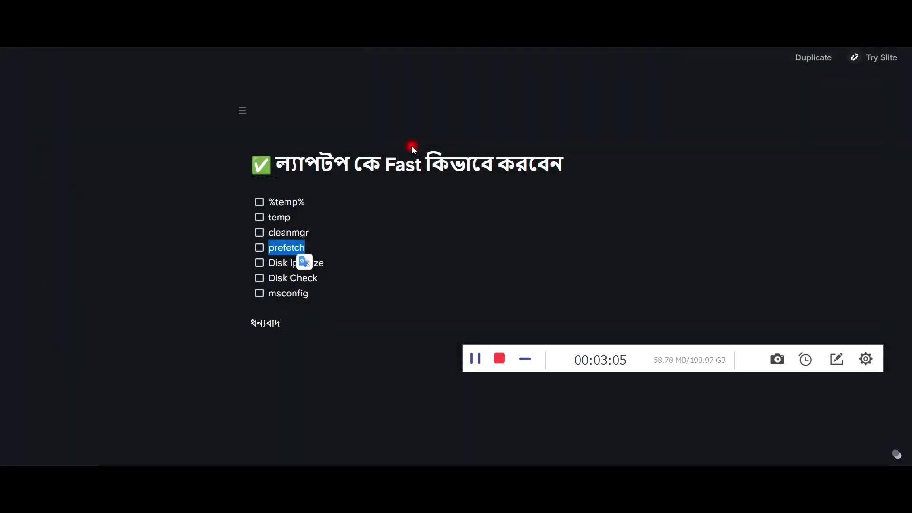
{"action": "left_click_drag", "start_coordinate": [269, 264], "coordinate": [324, 265]}
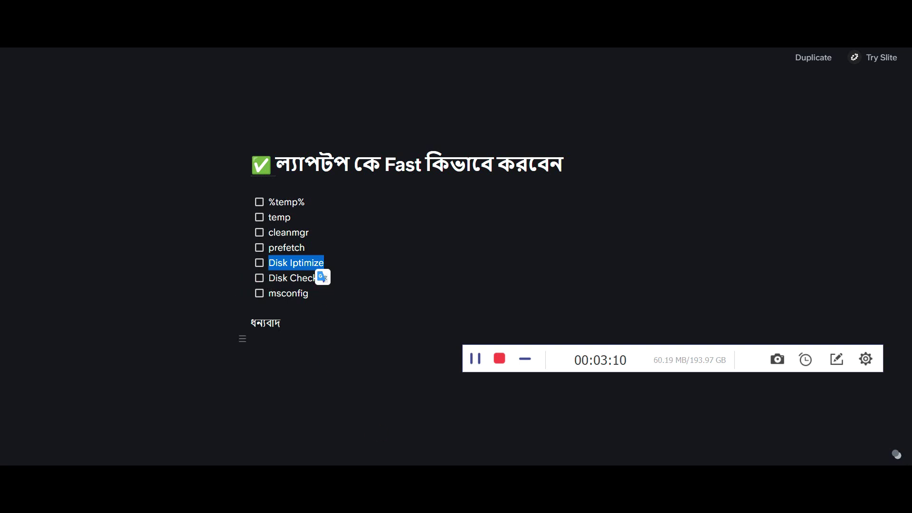
{"action": "key", "text": "alt+Tab"}
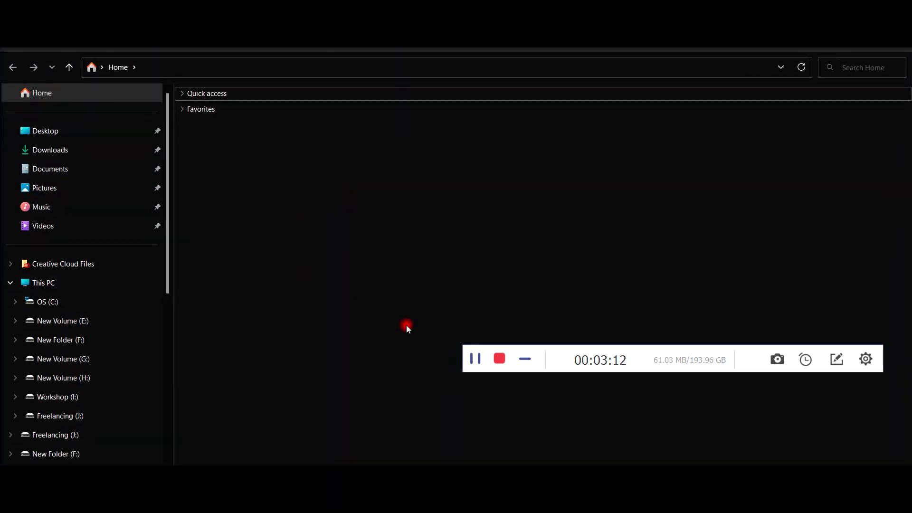
{"action": "left_click_drag", "start_coordinate": [644, 375], "coordinate": [631, 442]}
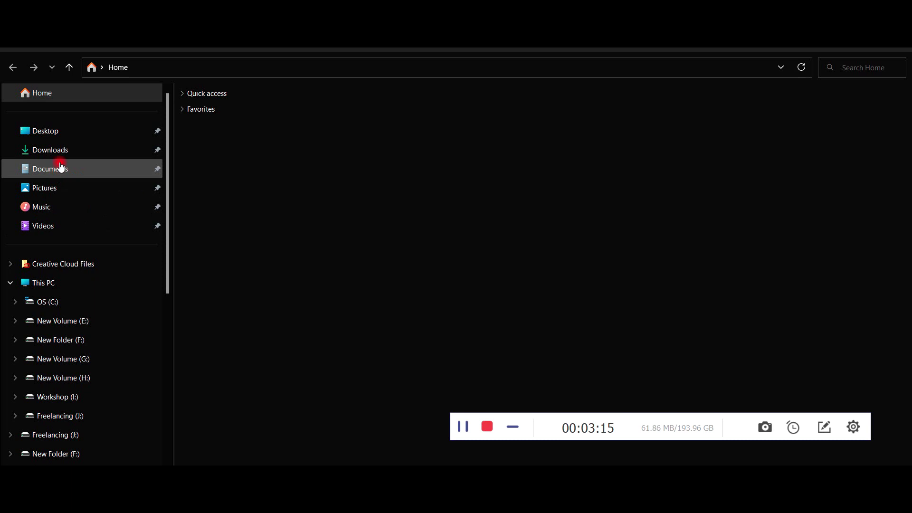
{"action": "left_click", "coordinate": [59, 282]}
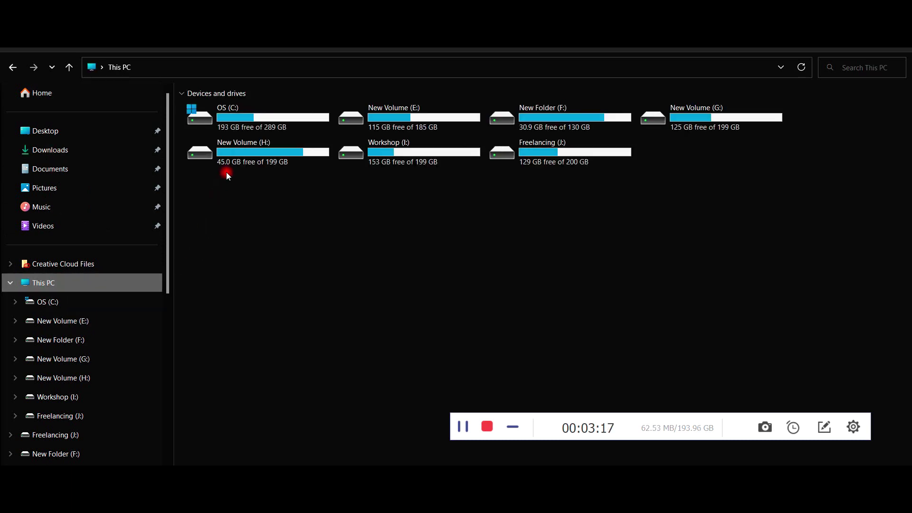
Open the properties of drive OS (C:) and start an error-checking scan from its disk tools.
{"action": "right_click", "coordinate": [241, 119]}
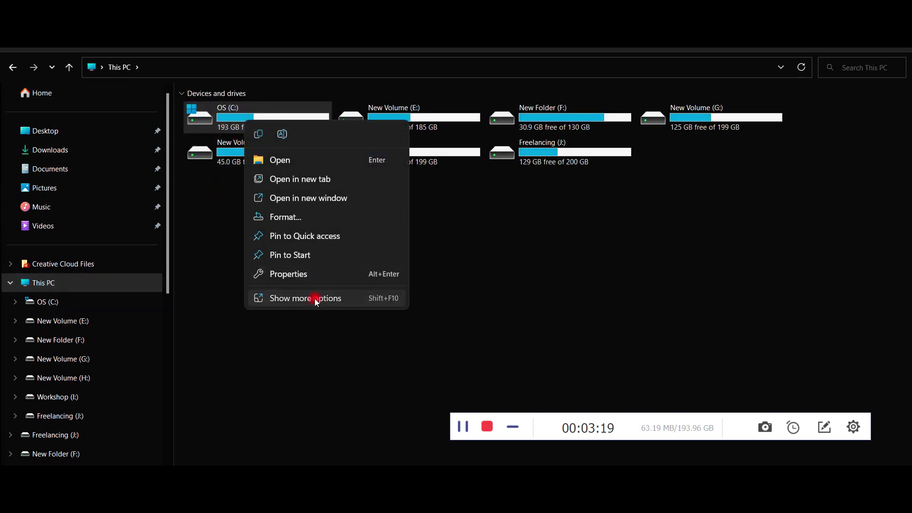
{"action": "left_click", "coordinate": [315, 298]}
{"action": "left_click", "coordinate": [362, 286]}
{"action": "left_click_drag", "start_coordinate": [409, 198], "coordinate": [249, 147]}
{"action": "left_click", "coordinate": [244, 183]}
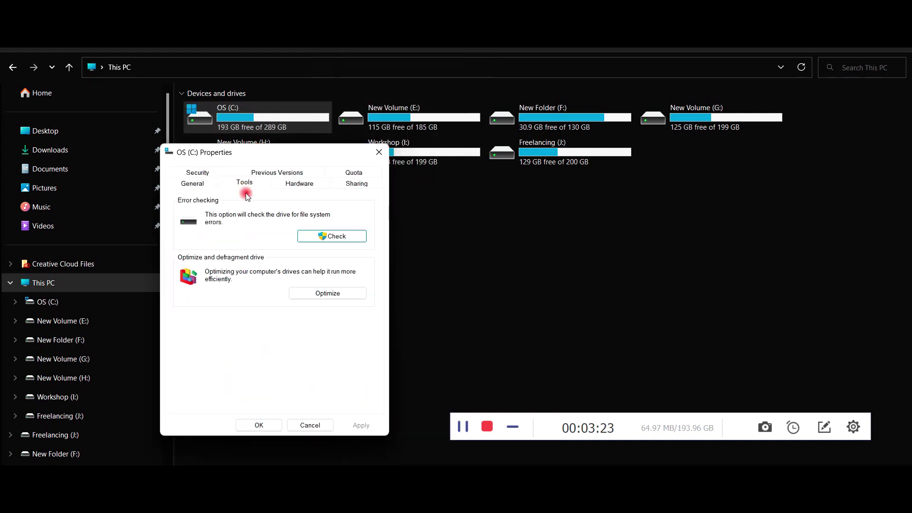
{"action": "left_click", "coordinate": [332, 236]}
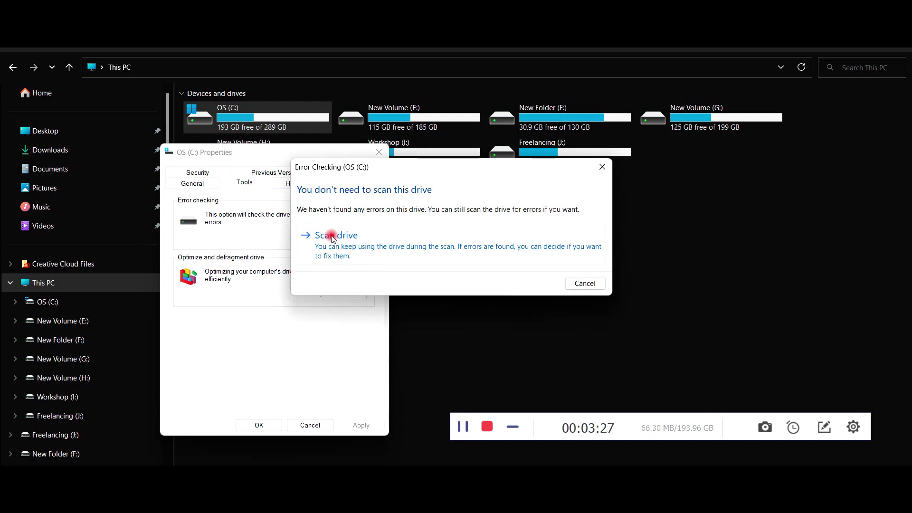
{"action": "left_click", "coordinate": [333, 235]}
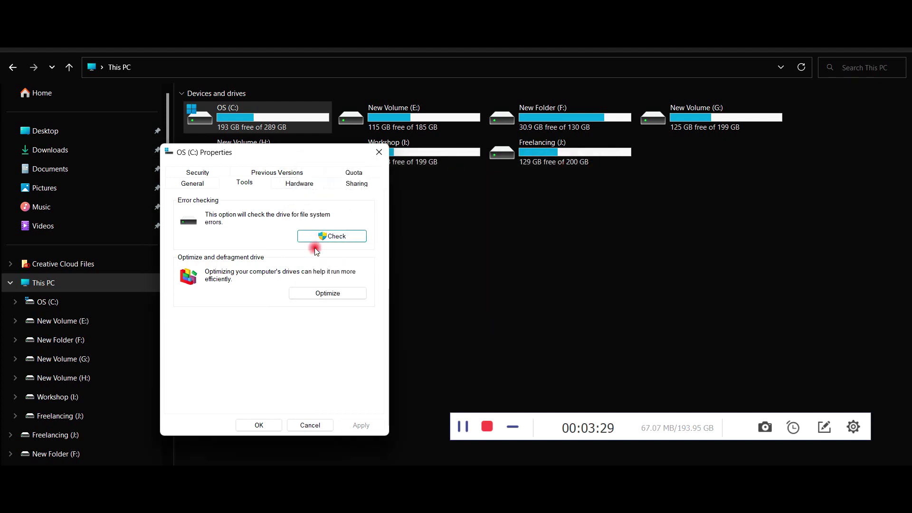
Optimize drives OS (C:) and New Volume (E:) with Optimize Drives and close the drive properties.
{"action": "left_click", "coordinate": [326, 292]}
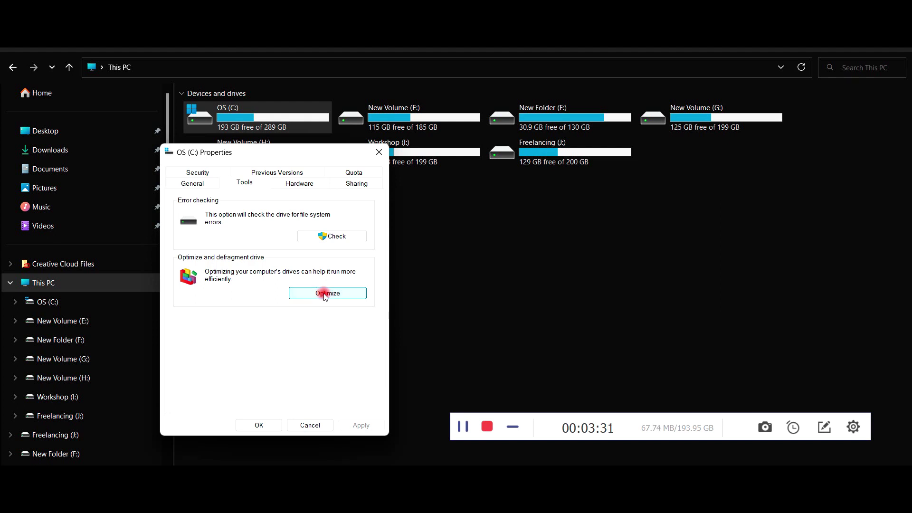
{"action": "left_click", "coordinate": [594, 284]}
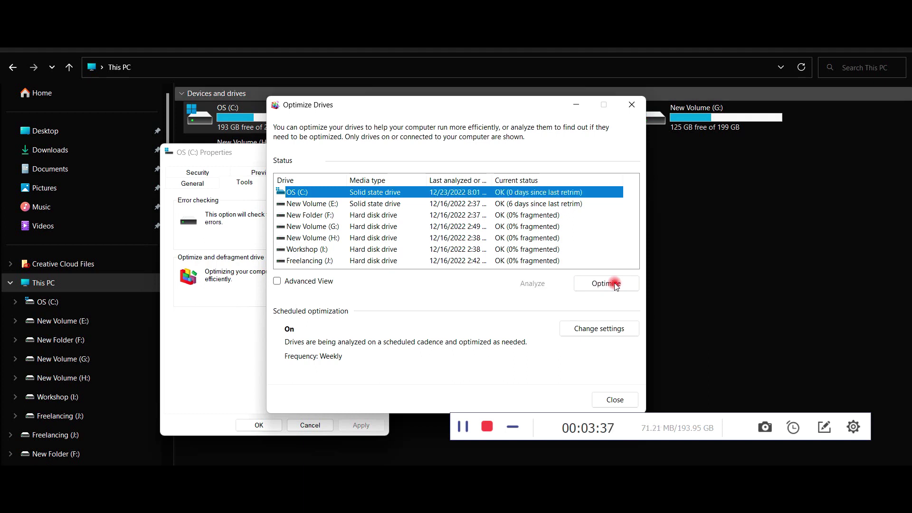
{"action": "key", "text": "Down"}
{"action": "left_click", "coordinate": [614, 284]}
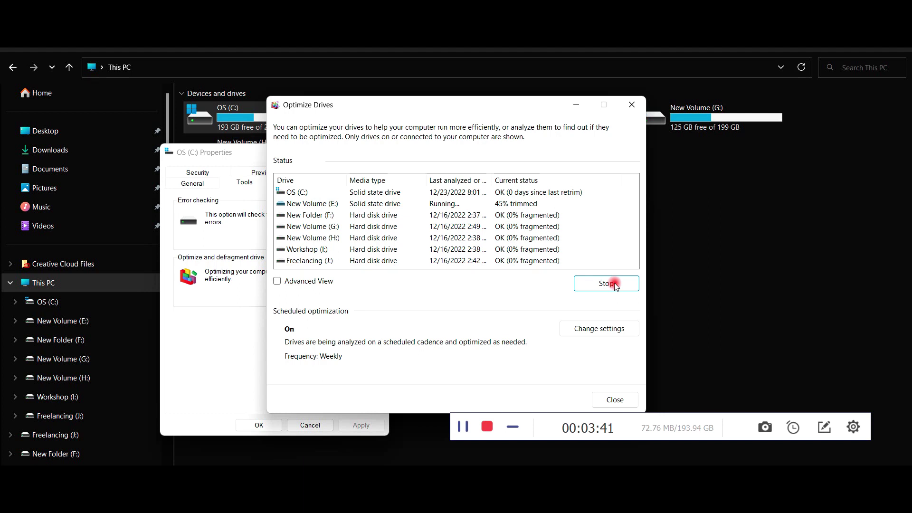
{"action": "left_click", "coordinate": [632, 104]}
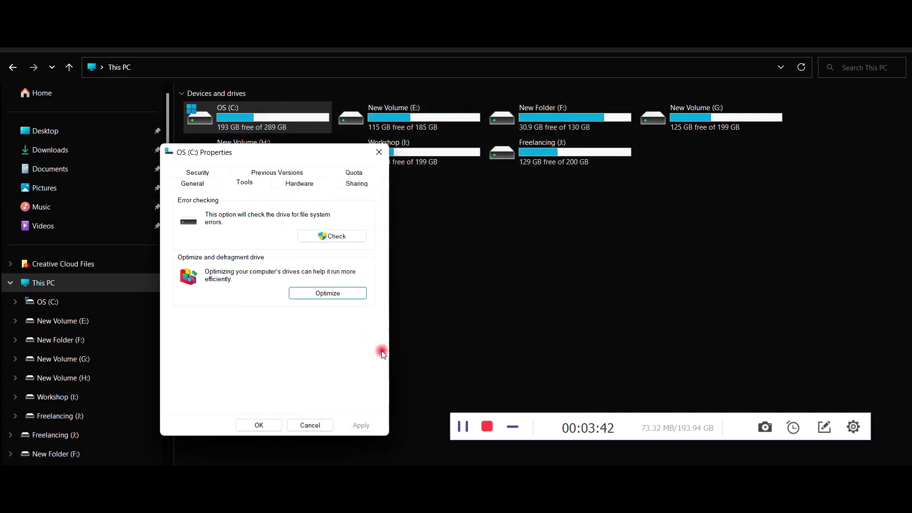
{"action": "left_click", "coordinate": [272, 428]}
Return to the checklist's Disk Check item and execute tree in the Run dialog.
{"action": "key", "text": "alt+Tab"}
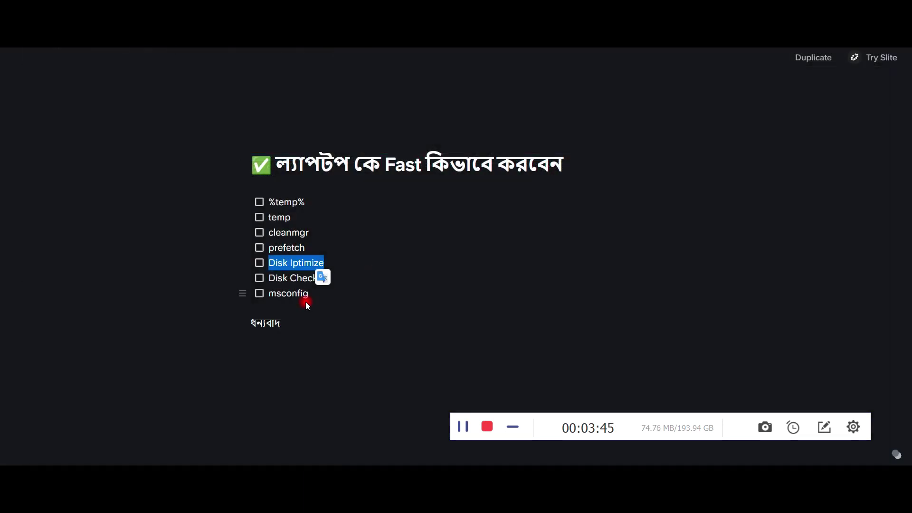
{"action": "left_click", "coordinate": [288, 270]}
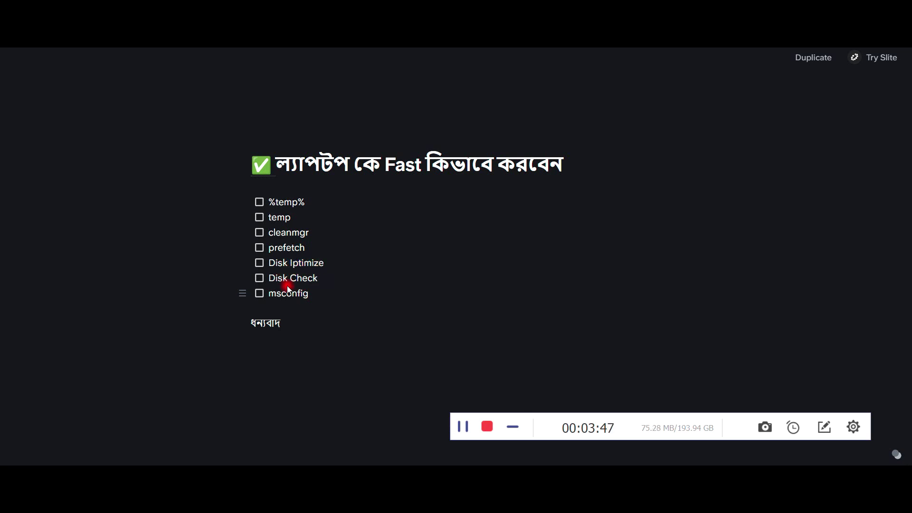
{"action": "double_click", "coordinate": [279, 278]}
{"action": "key", "text": "super+r"}
{"action": "type", "text": "tree"}
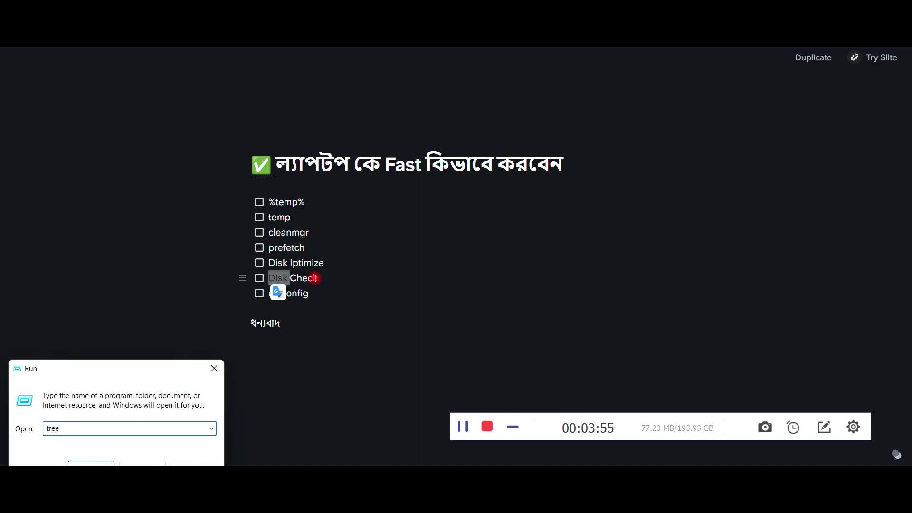
{"action": "key", "text": "Return"}
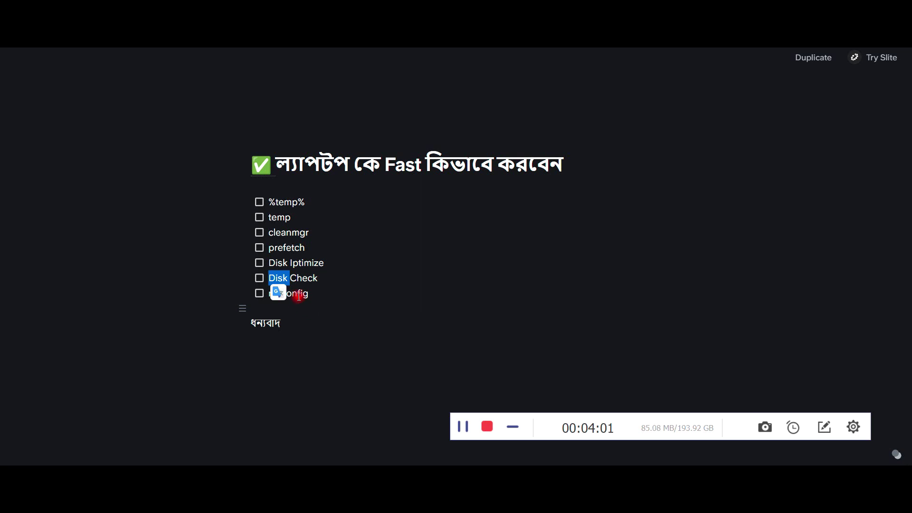
Copy msconfig from the checklist and execute it in the Run dialog to open System Configuration.
{"action": "left_click", "coordinate": [298, 300]}
{"action": "left_click_drag", "start_coordinate": [274, 297], "coordinate": [307, 294]}
{"action": "key", "text": "ctrl+c"}
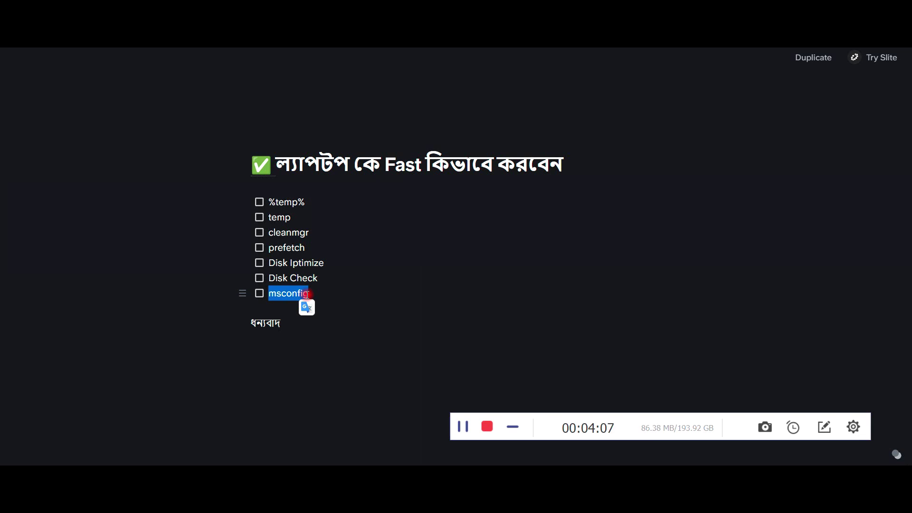
{"action": "key", "text": "super+r"}
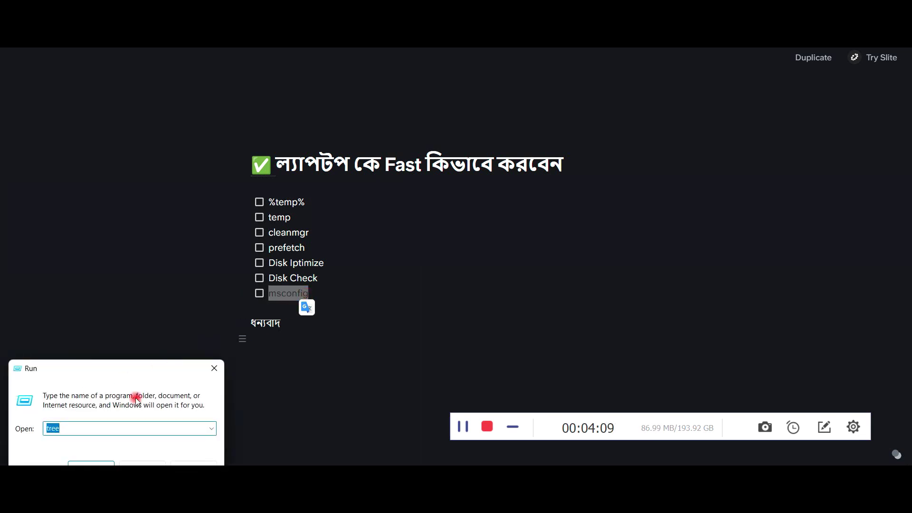
{"action": "left_click_drag", "start_coordinate": [106, 370], "coordinate": [383, 252]}
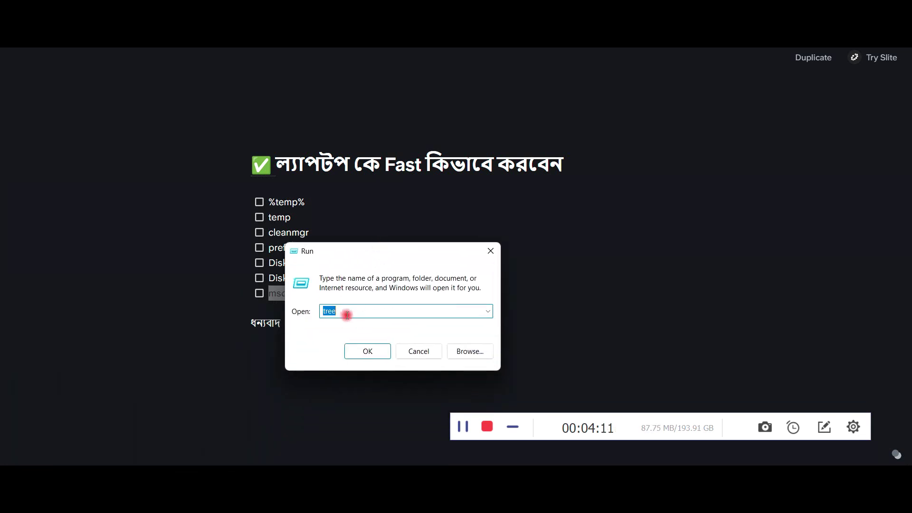
{"action": "key", "text": "ctrl+v"}
{"action": "left_click", "coordinate": [366, 351]}
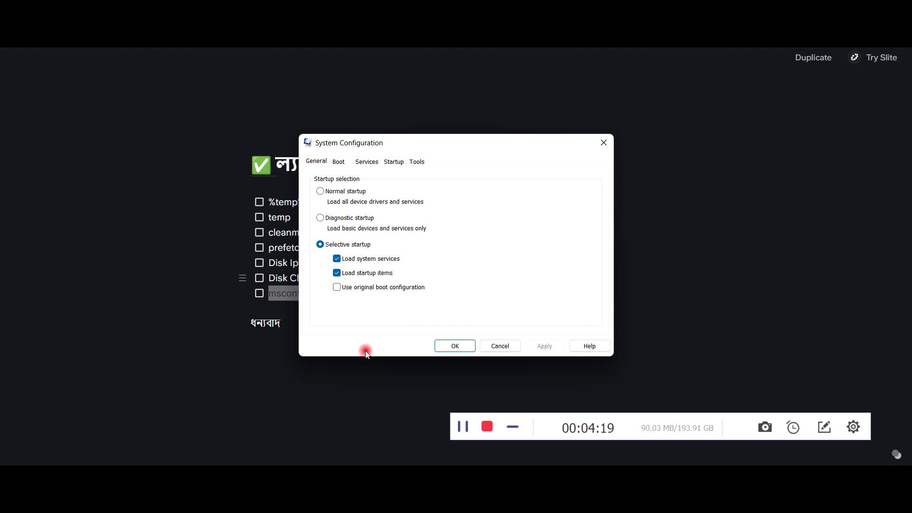
Set the number of processors to 4 in the advanced boot options and save the configuration, exiting without a restart.
{"action": "key", "text": "ctrl+Tab"}
{"action": "key", "text": "Tab"}
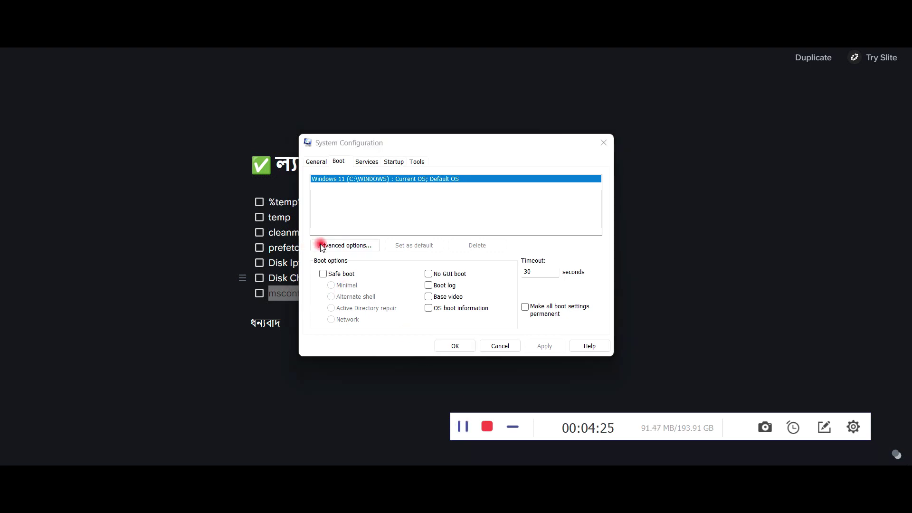
{"action": "left_click", "coordinate": [363, 246]}
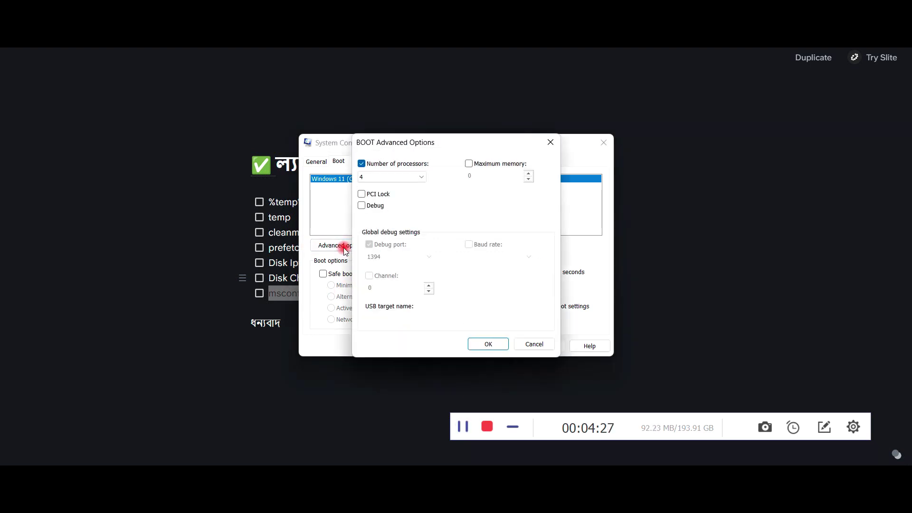
{"action": "key", "text": "alt+Down"}
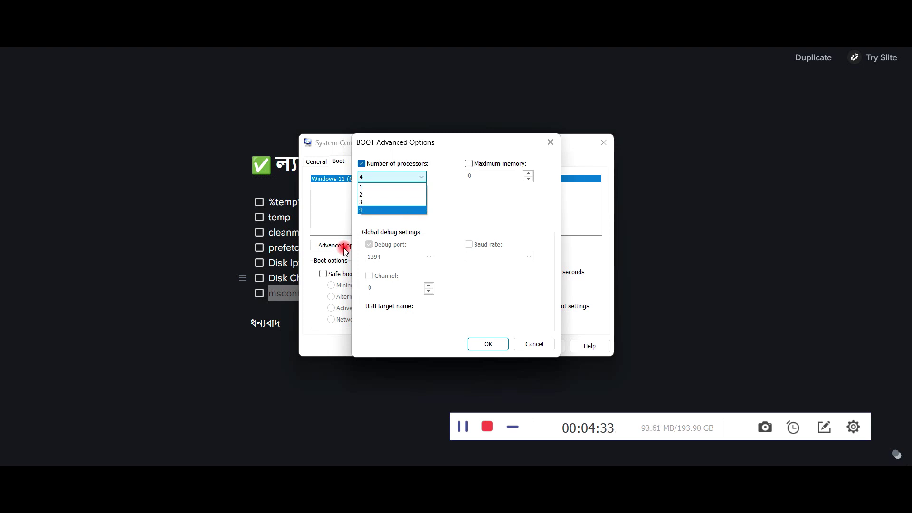
{"action": "key", "text": "Return"}
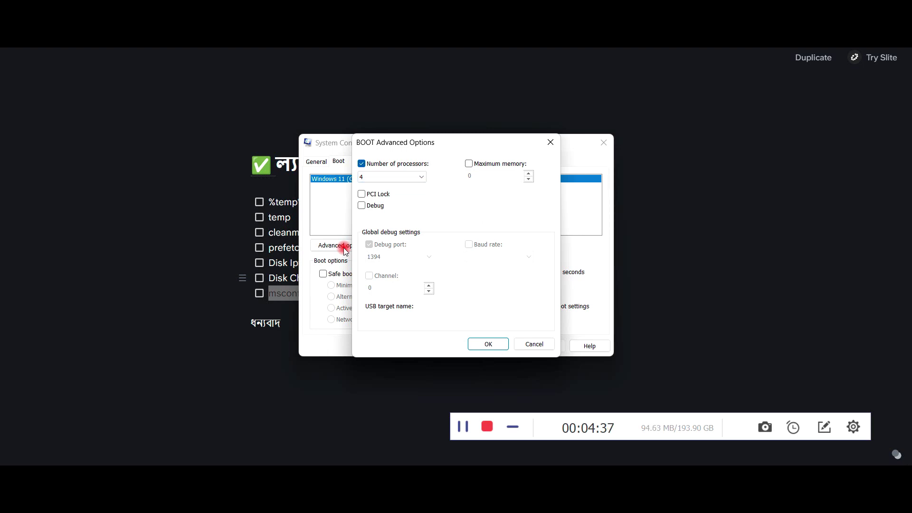
{"action": "key", "text": "Return"}
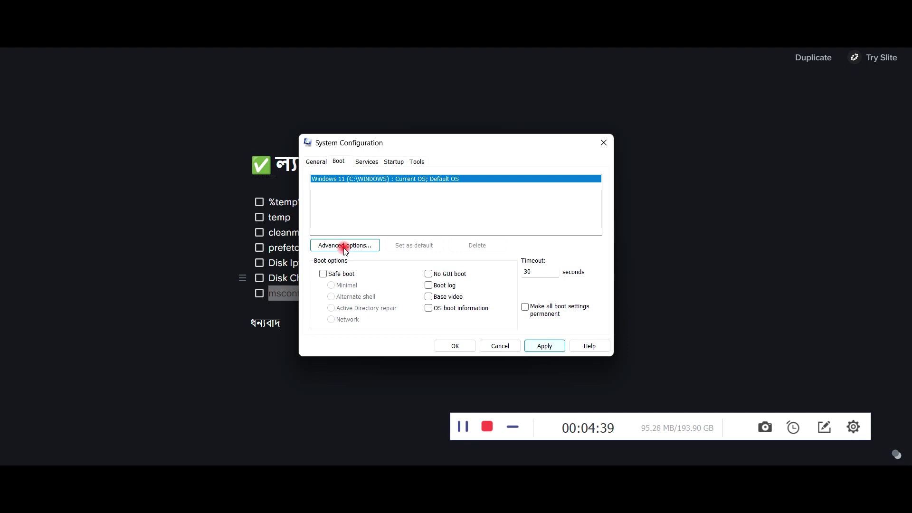
{"action": "key", "text": "Return"}
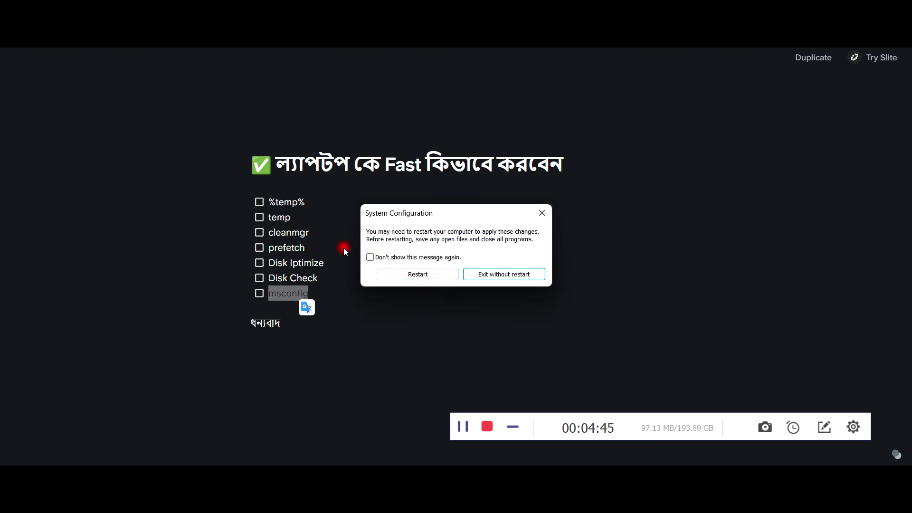
{"action": "key", "text": "Return"}
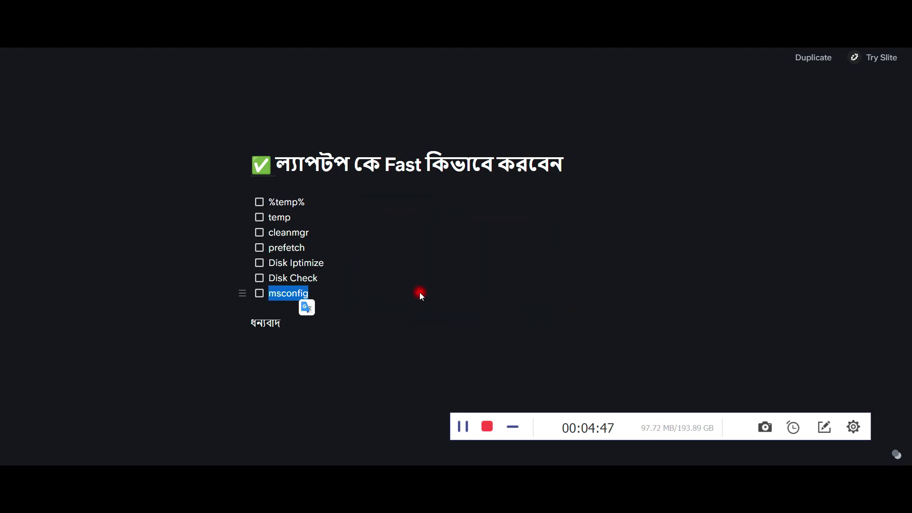